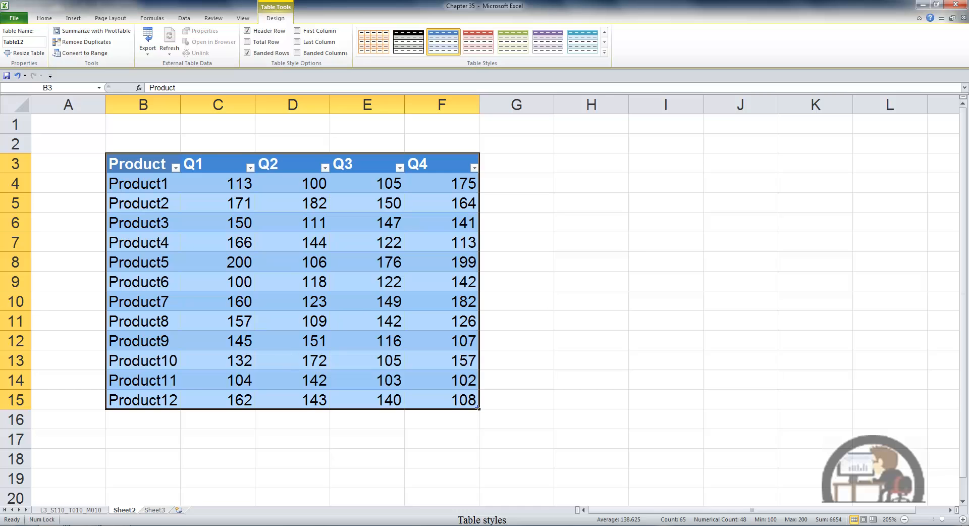
Turn the product table's header row off and back on.
left_click(147, 180)
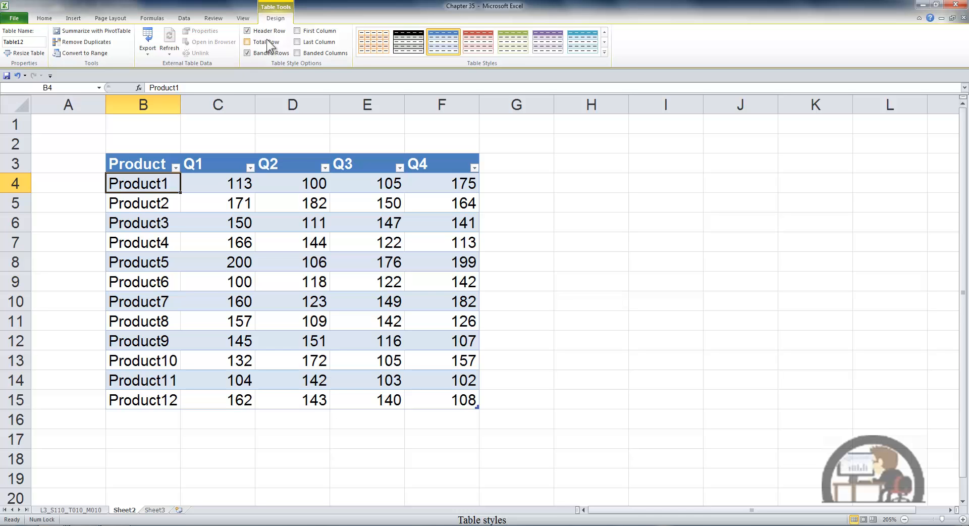
left_click(247, 30)
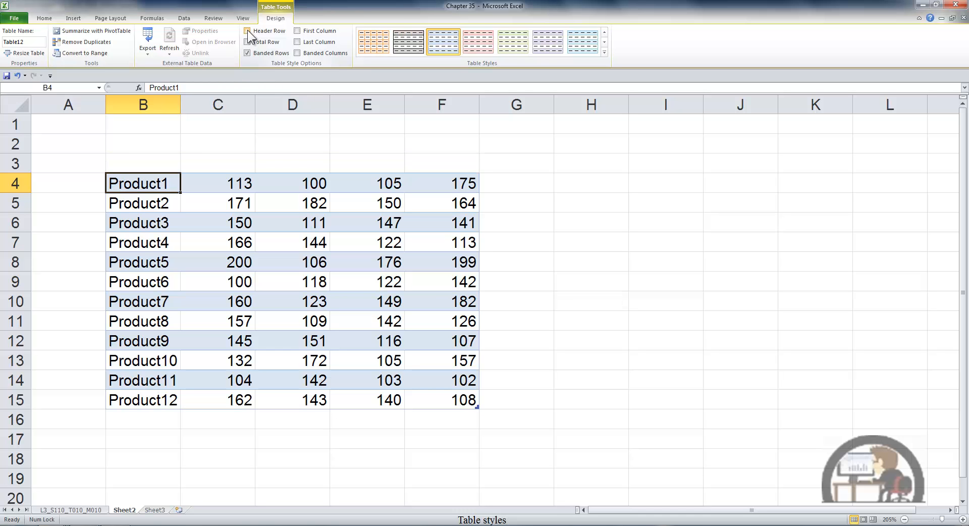
left_click(246, 30)
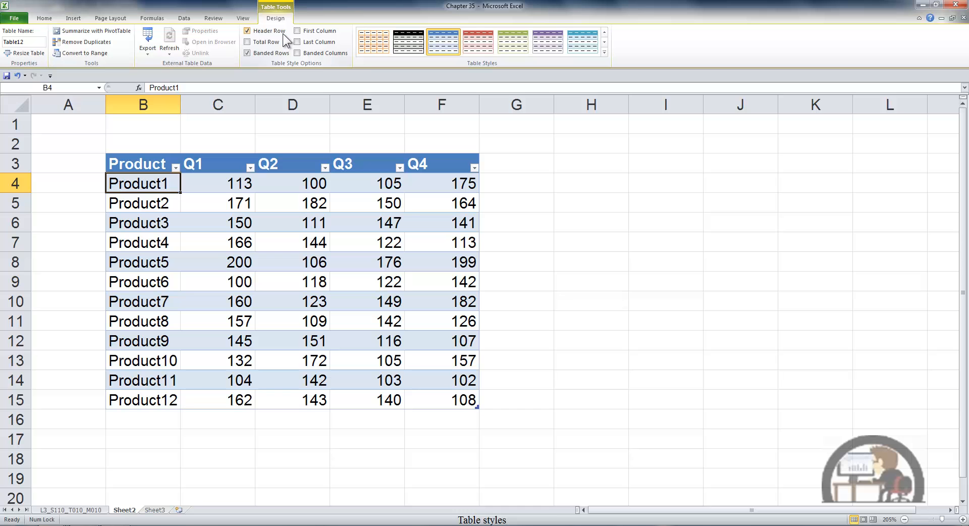
Try the first-column and last-column emphasis on and off, and replace the table's banded rows with banded columns.
left_click(246, 51)
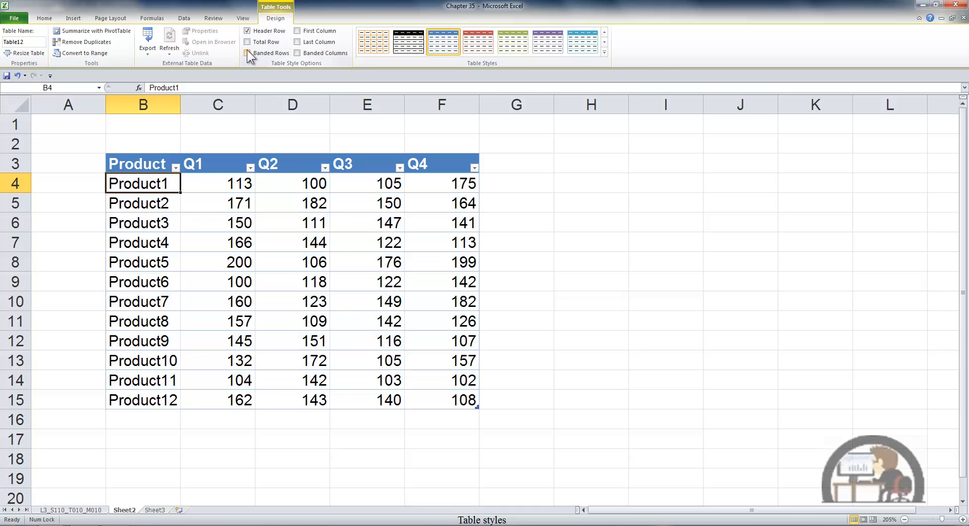
left_click(298, 30)
left_click(298, 30)
left_click(297, 43)
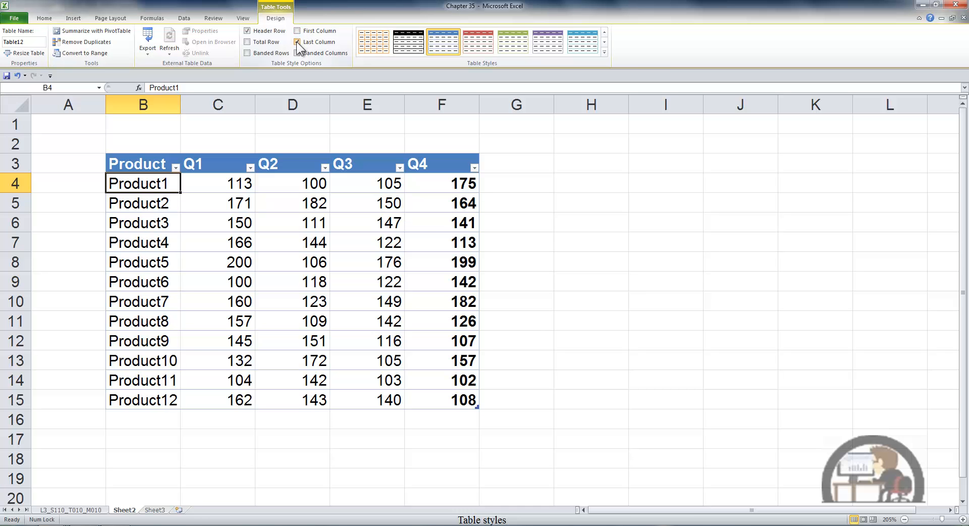
left_click(298, 43)
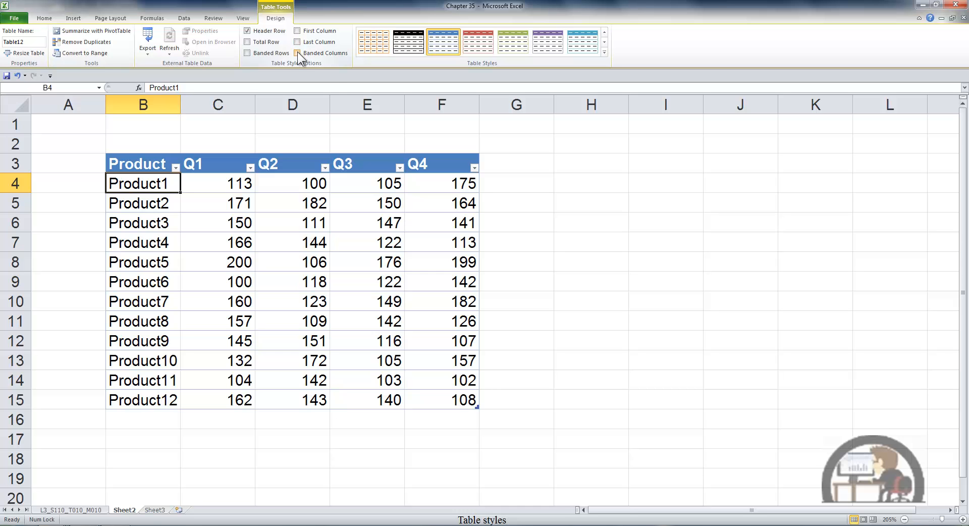
left_click(298, 52)
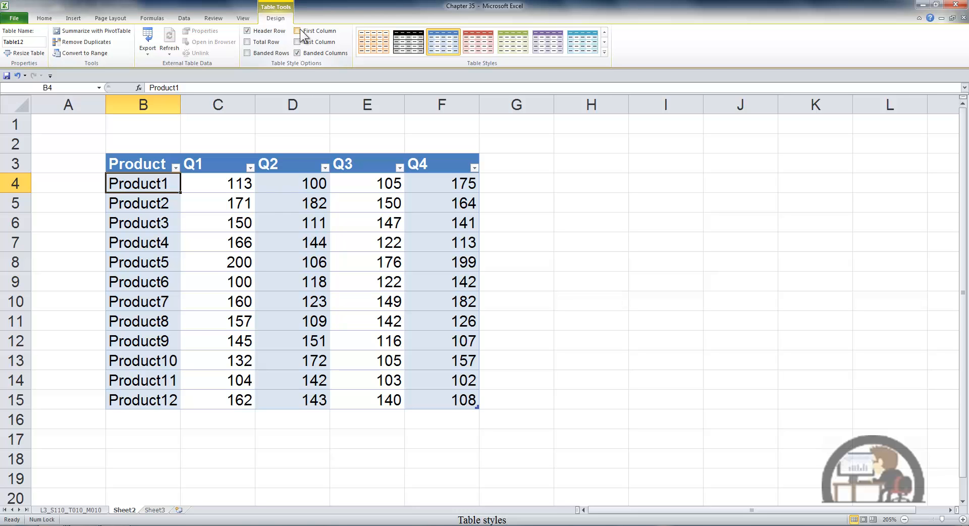
Try emphasizing the table's first and last columns and combining banded rows with banded columns.
left_click(302, 32)
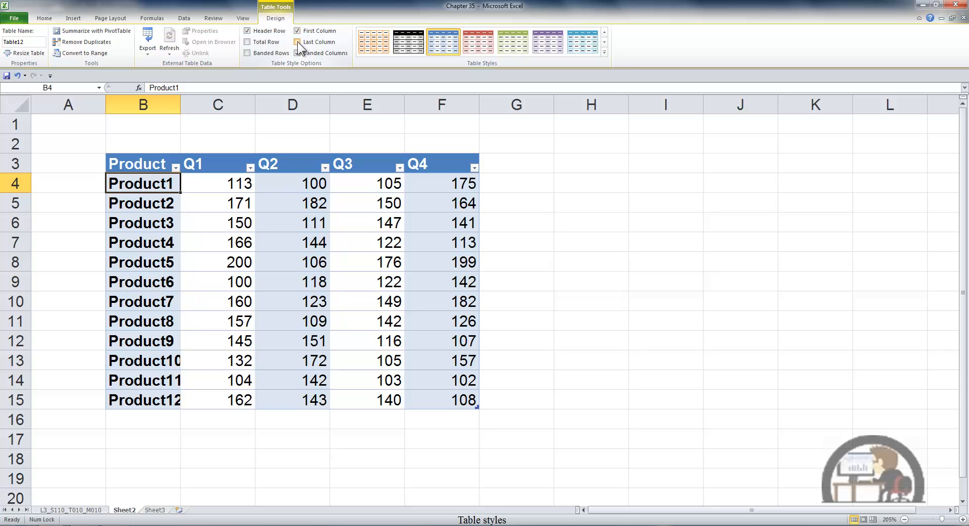
left_click(298, 41)
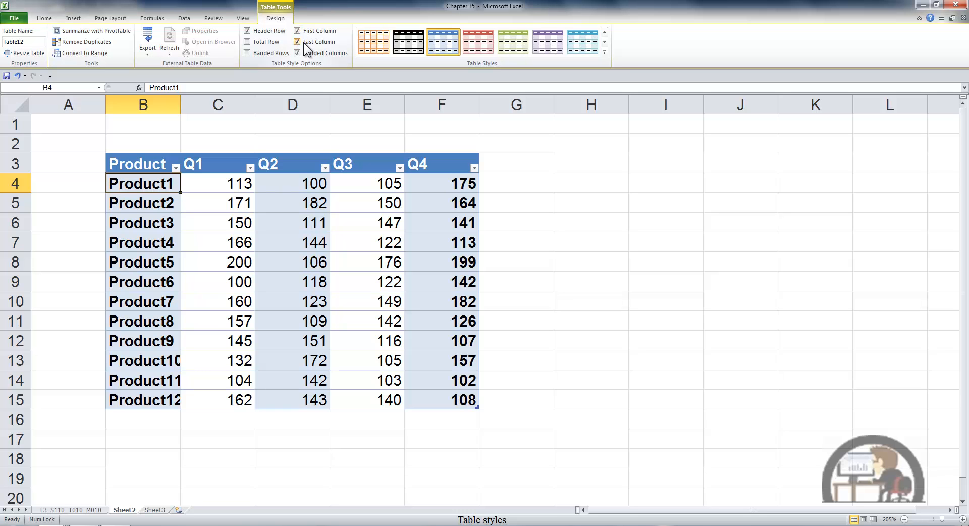
left_click(248, 53)
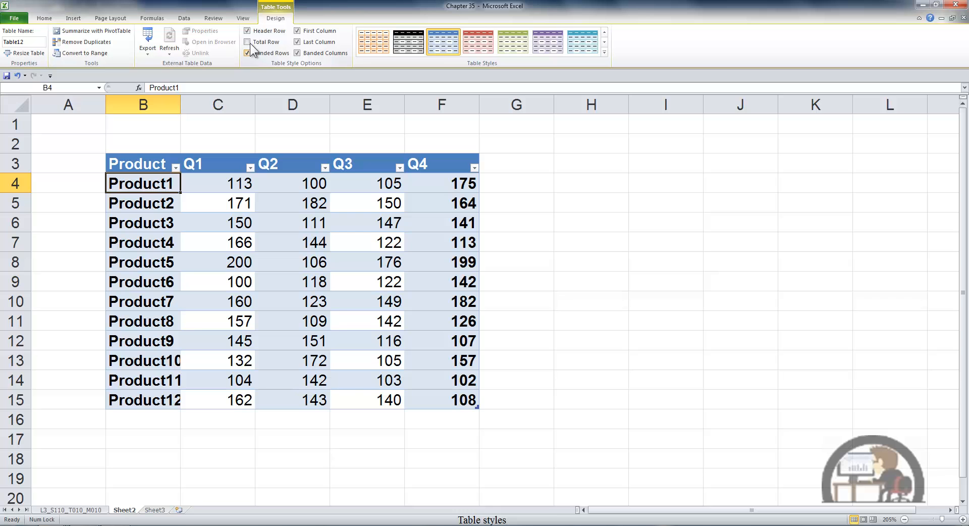
left_click(247, 30)
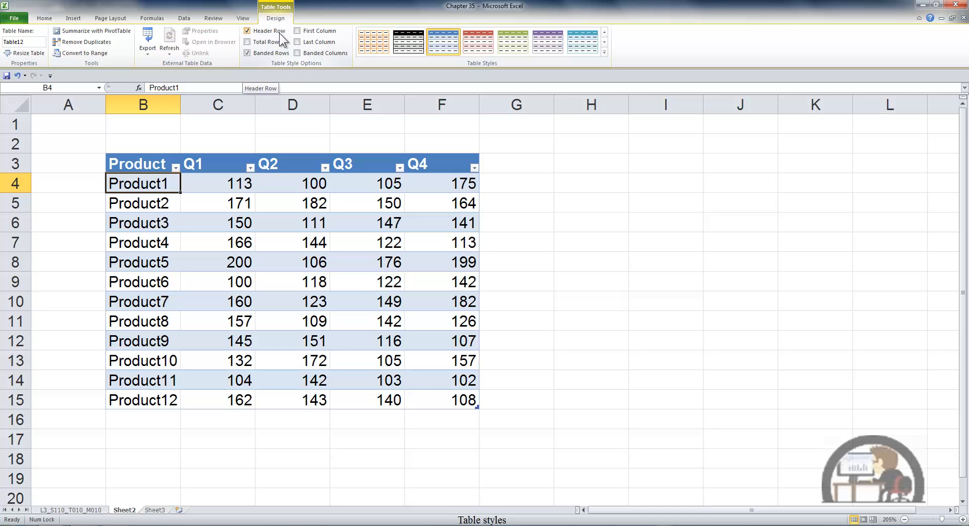
Add a total row to the product table and inspect the formula in its Q4 total cell.
left_click(248, 41)
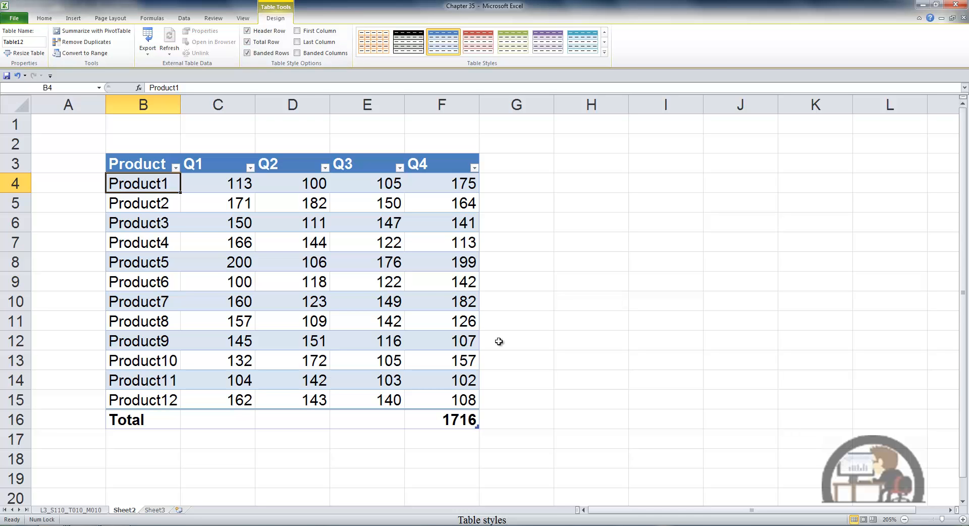
left_click(471, 420)
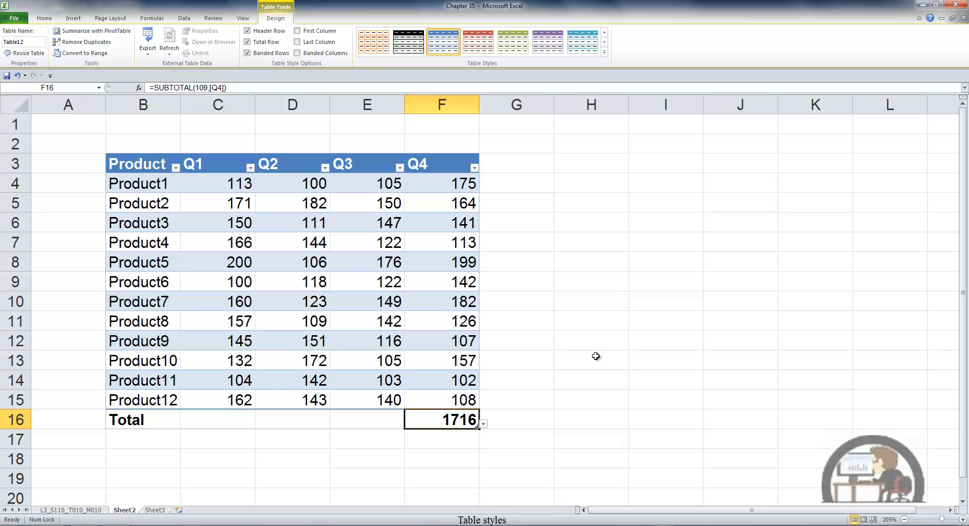
key("F2")
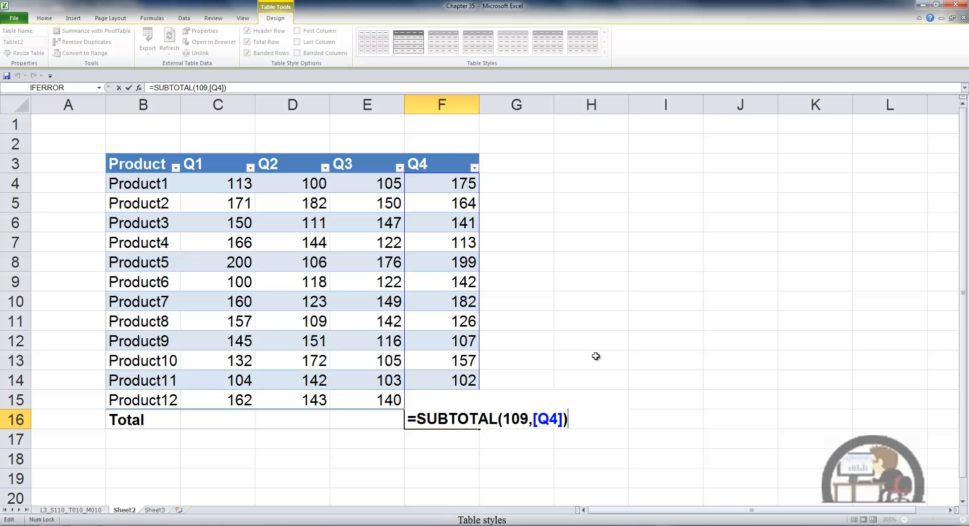
key("ctrl+Return")
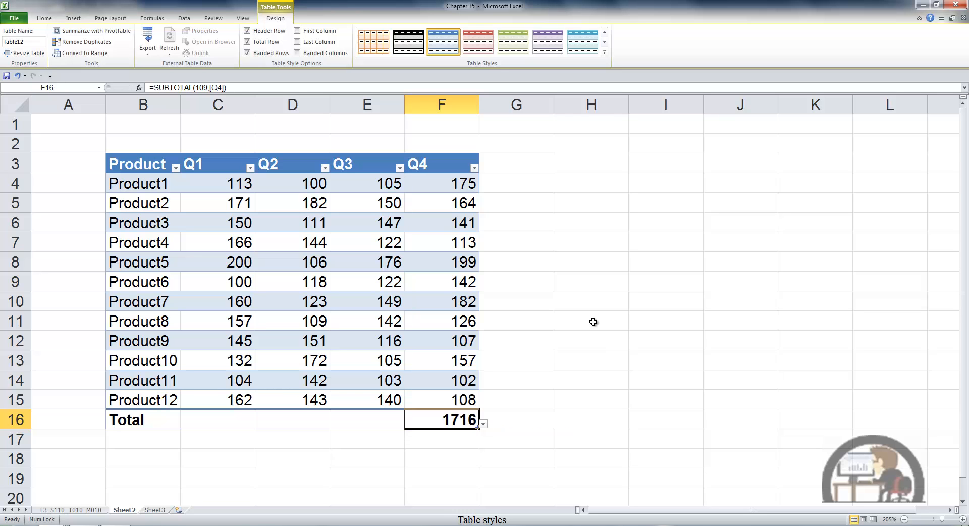
Examine the function-number options of SUBTOTAL in a trial formula in H4, from 1 to 111, and discard the formula.
left_click(585, 184)
type("=sub")
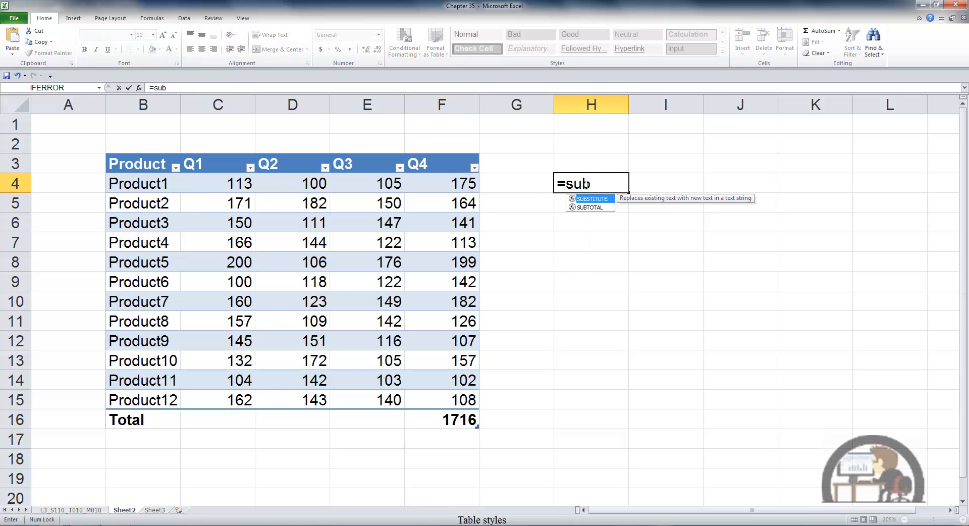
key("Down")
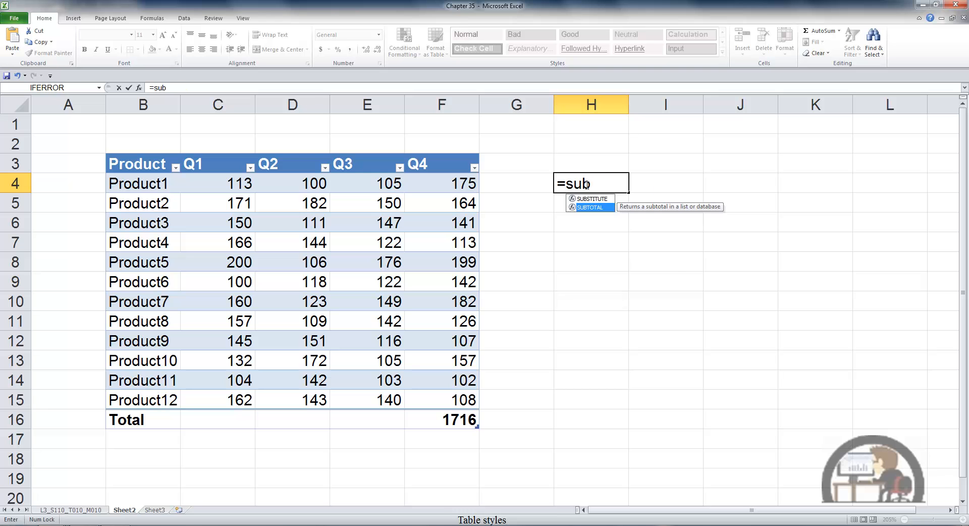
key("Tab")
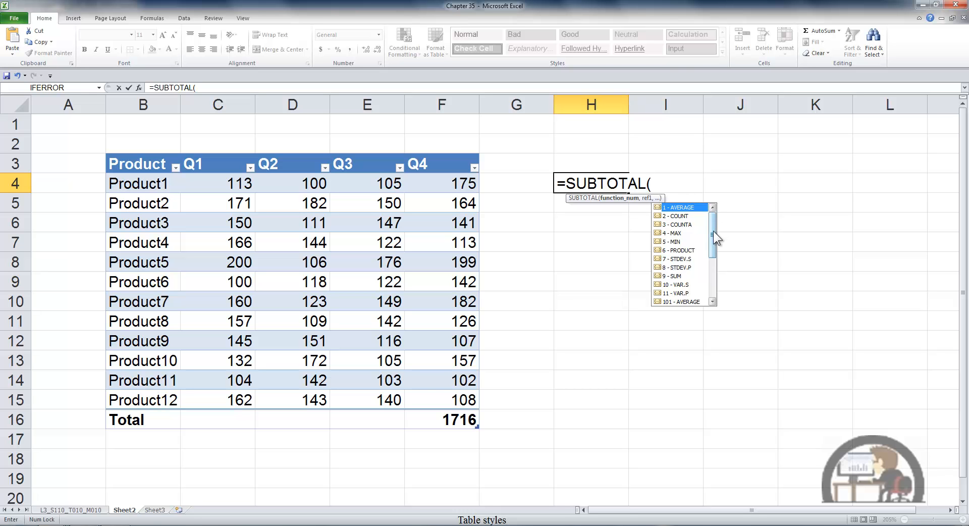
mouse_move(713, 231)
left_mouse_down()
mouse_move(719, 290)
mouse_move(714, 221)
left_mouse_up()
left_click(712, 301)
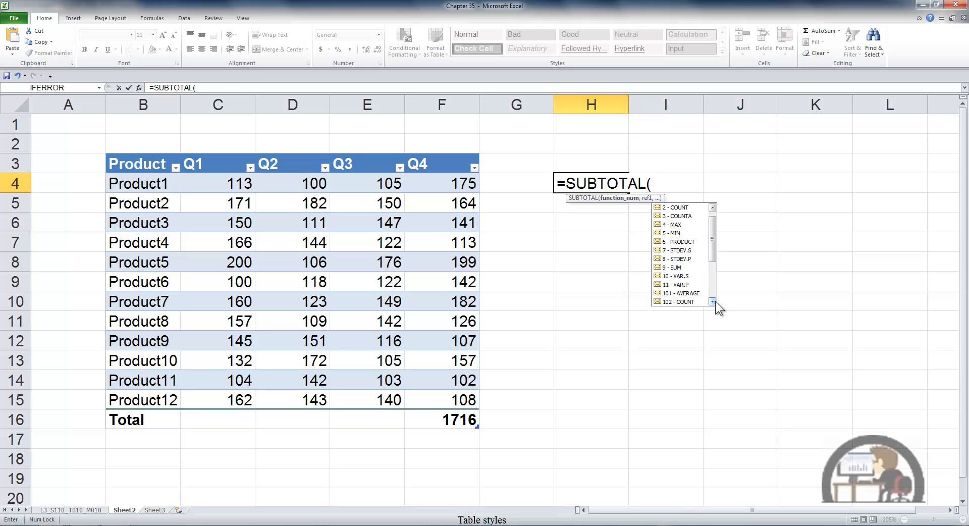
left_click(713, 302)
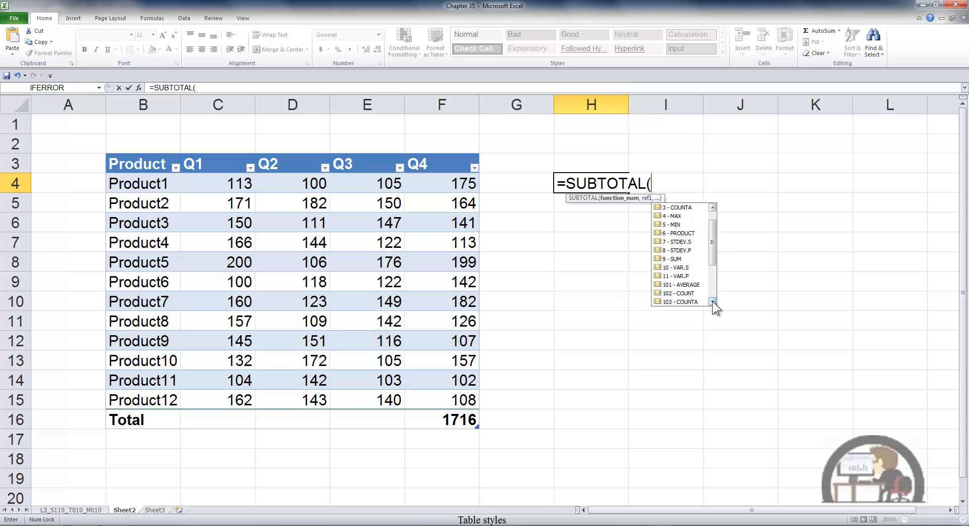
left_click_drag(712, 256, 716, 288)
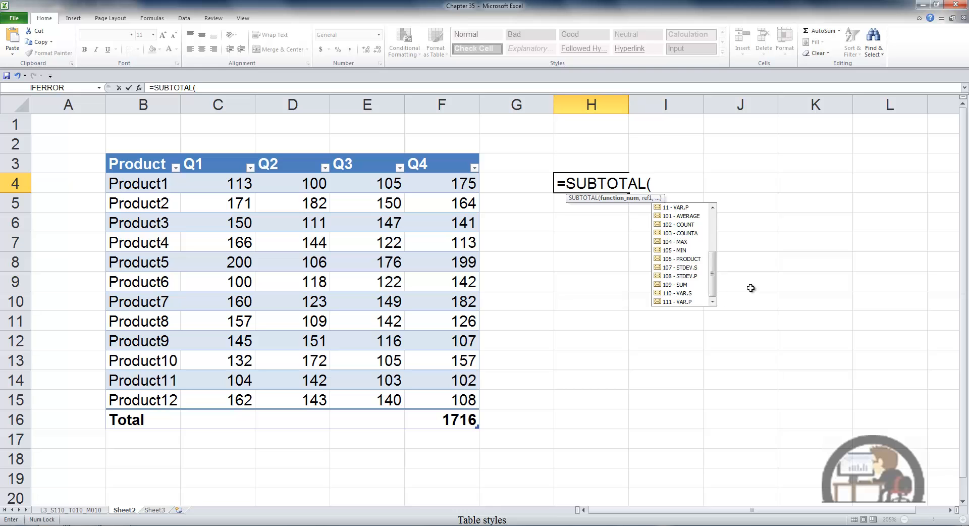
key("Escape")
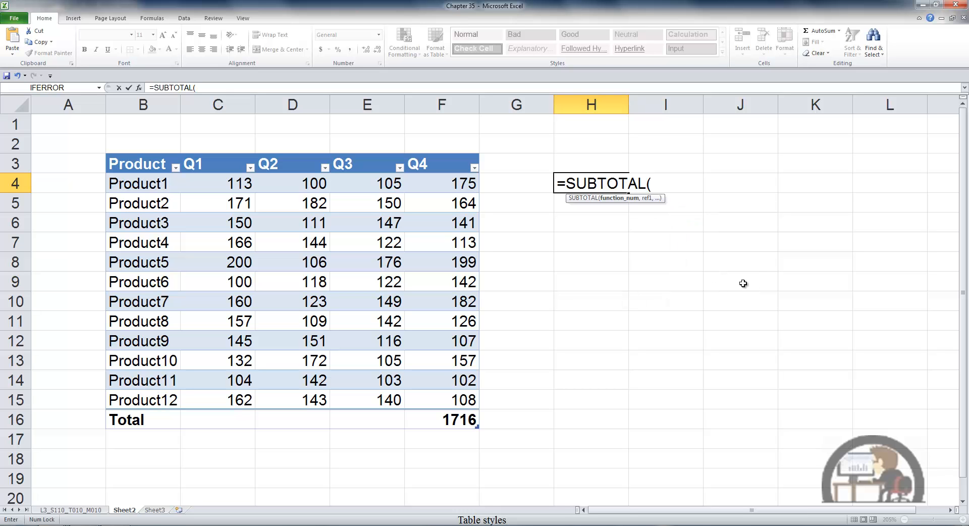
key("Escape")
Copy the Q4 total formula from F16 into the Q3 total cell E16.
left_click(464, 420)
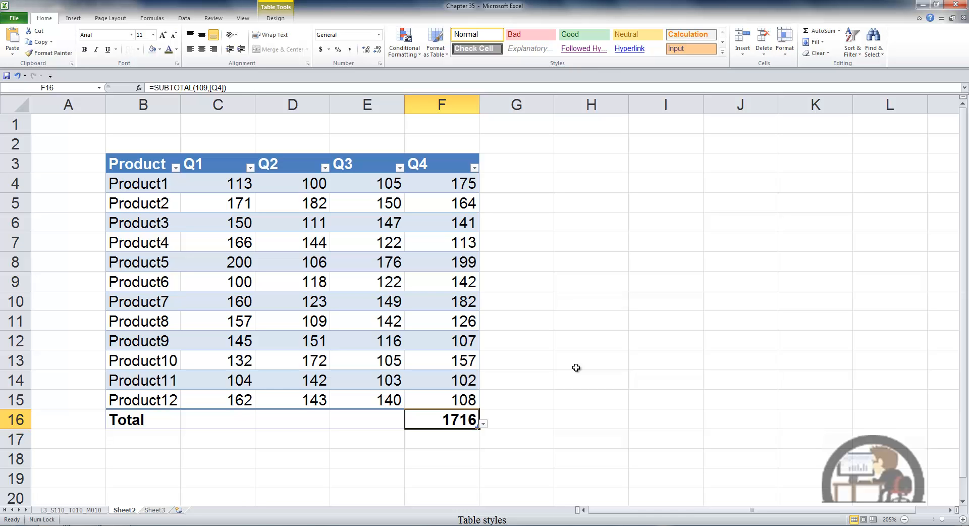
key("ctrl+c")
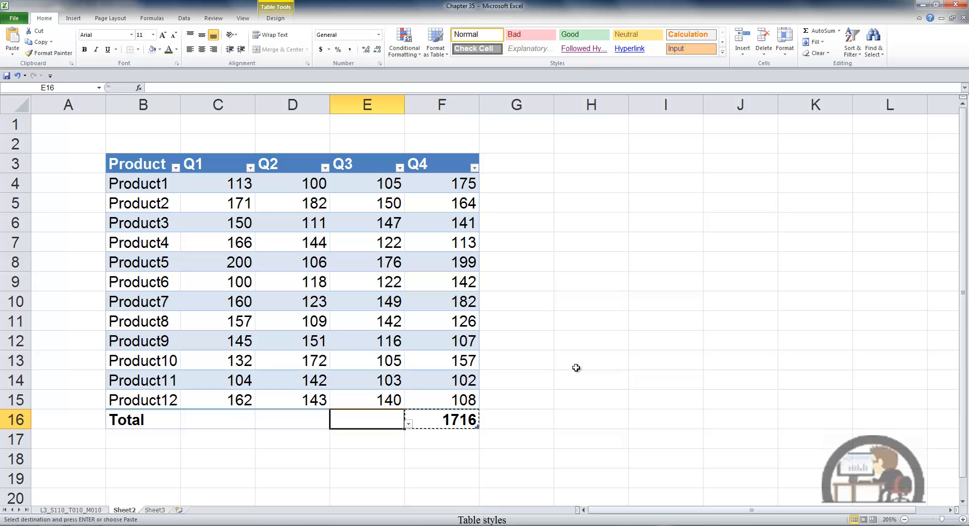
key("Return")
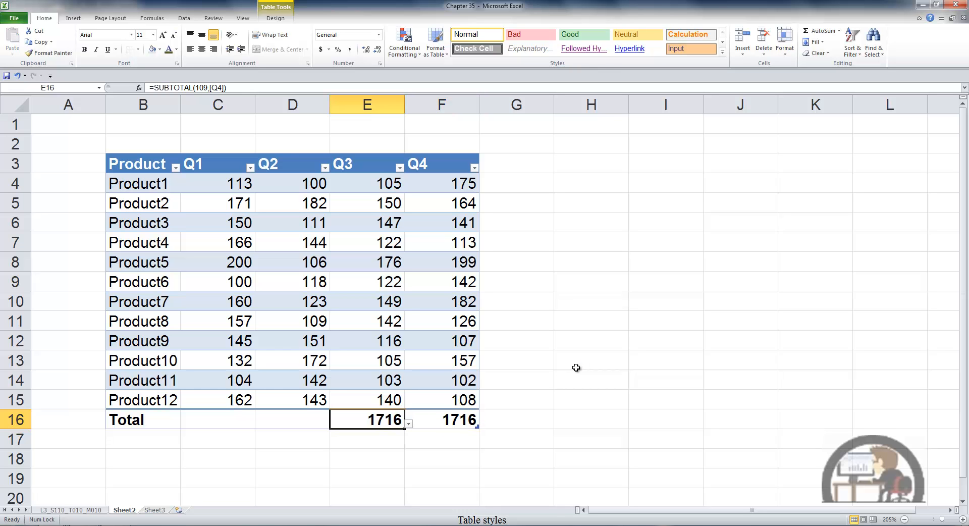
Edit the formula in E16 so it subtotals the Q3 column: =SUBTOTAL(109,[Q3]).
key("F2")
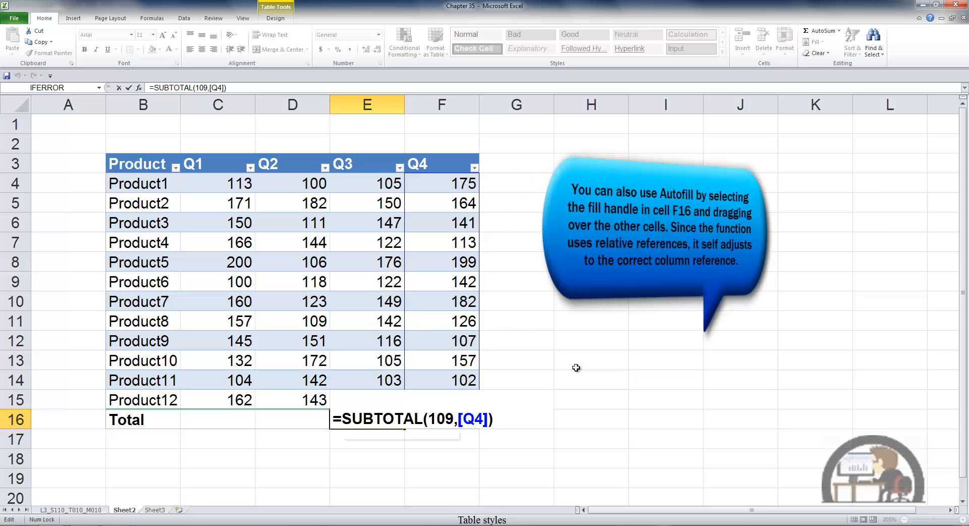
key("Right")
key("BackSpace")
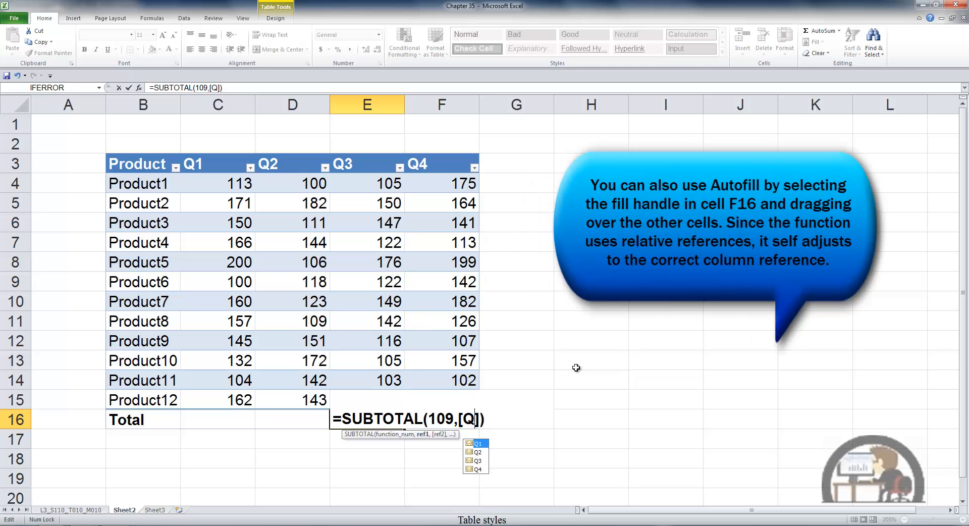
type("3")
key("Return")
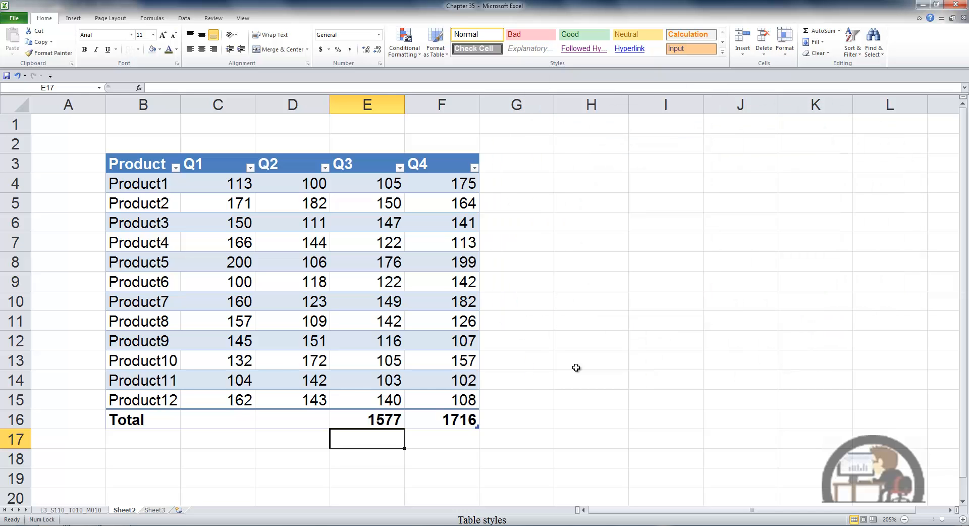
Hide the table's total row, bring it back, and hide it again.
left_click(237, 266)
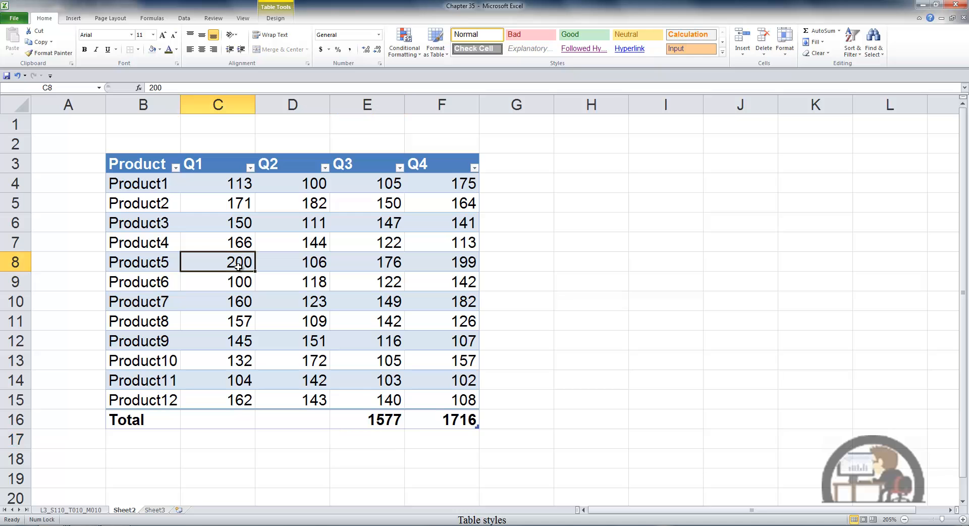
left_click(276, 19)
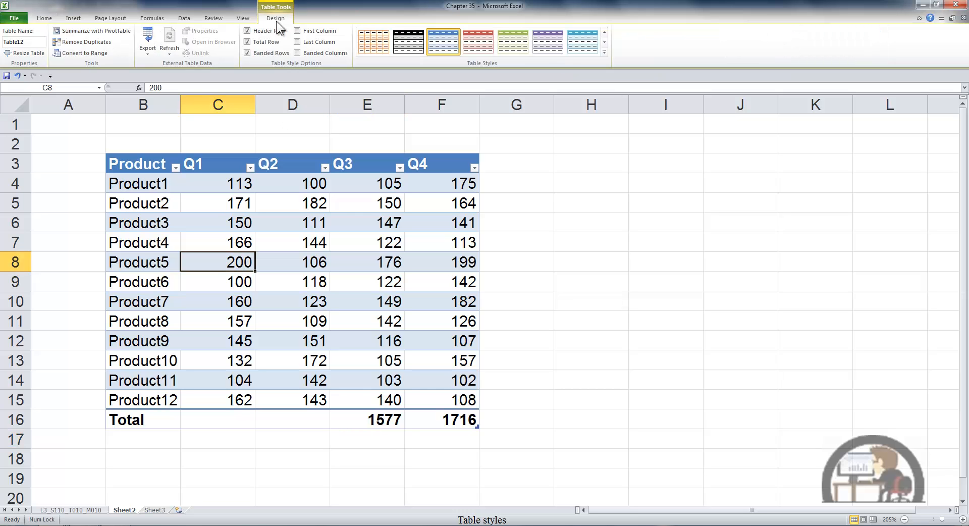
left_click(246, 39)
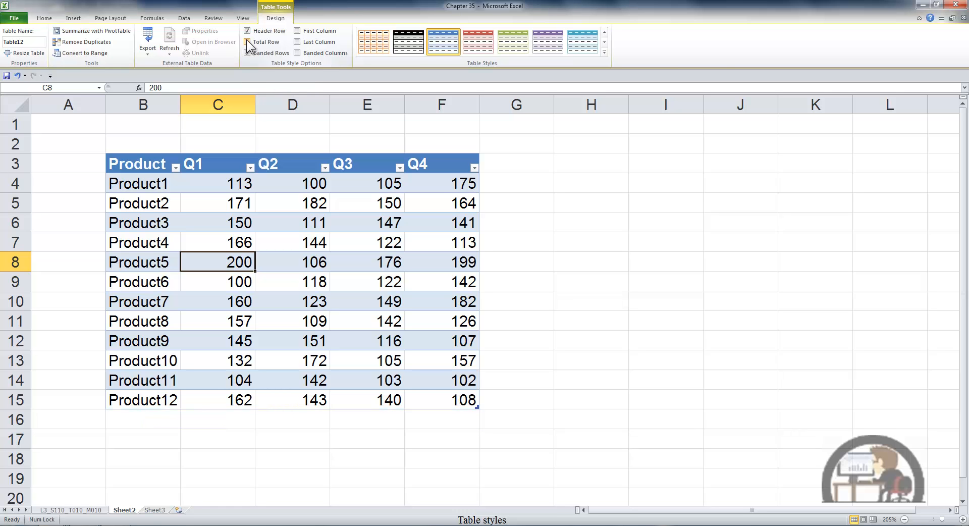
left_click(247, 41)
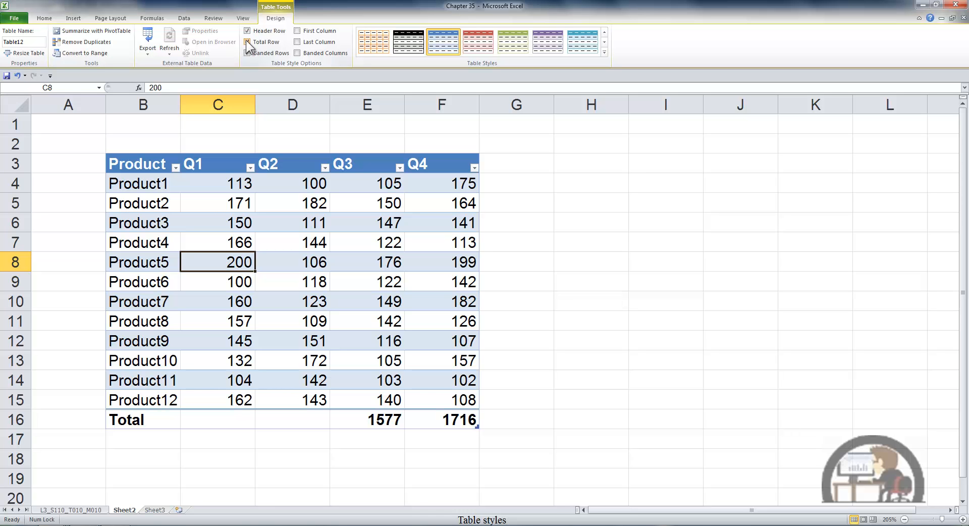
left_click(247, 42)
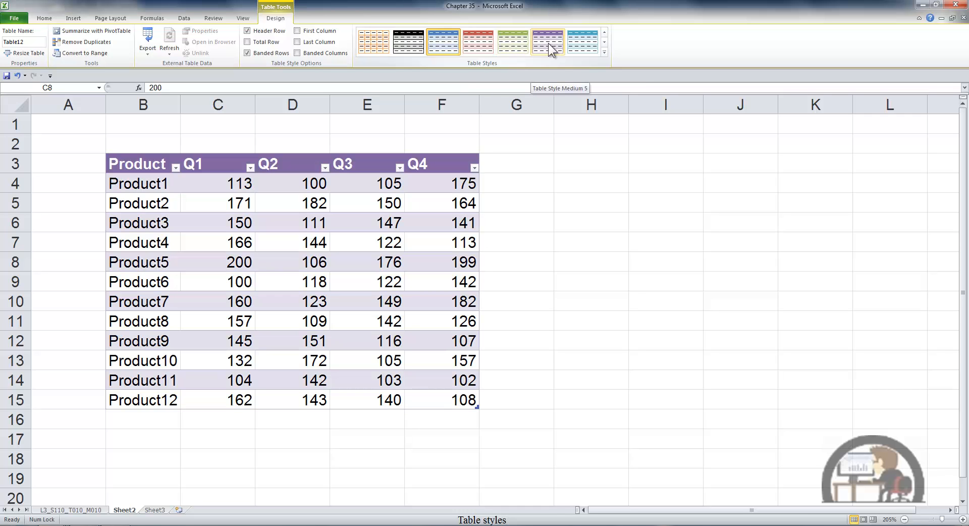
Check the available actions for the table's current blue medium style, including setting it as default, and start a new custom table style.
left_click(604, 52)
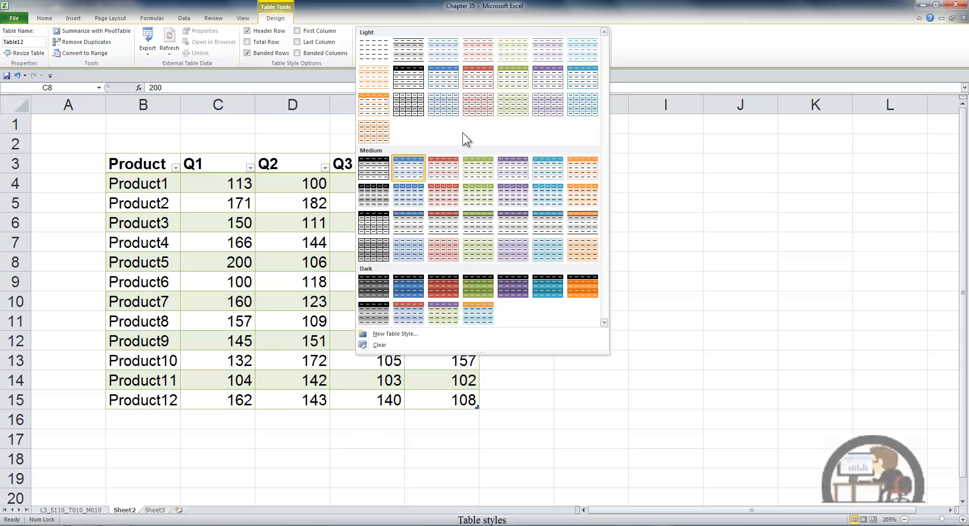
right_click(413, 170)
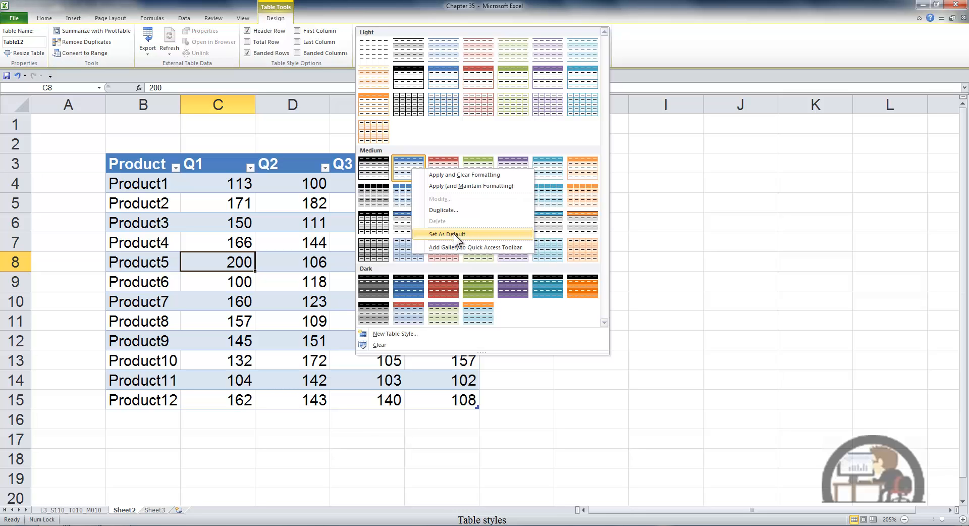
left_click(398, 335)
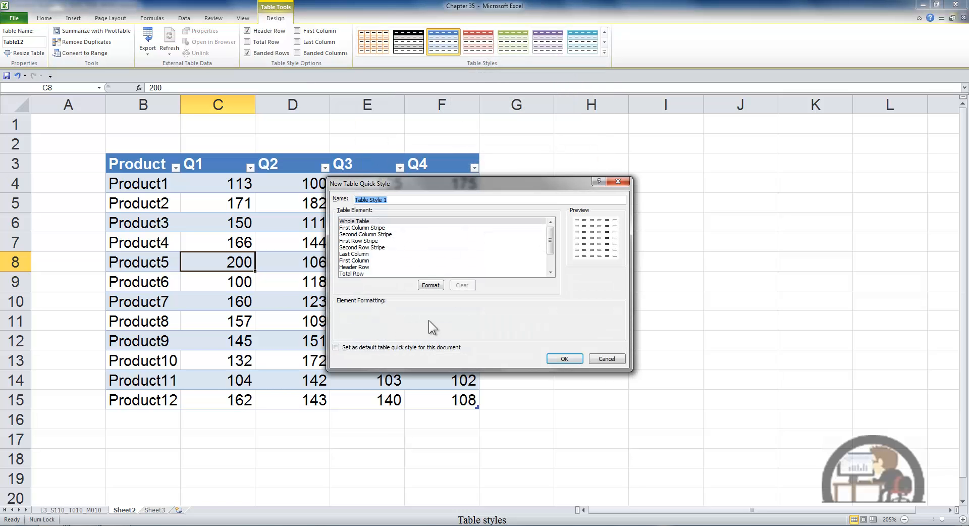
Examine the font, border and fill formatting options for the new style's Whole Table element and discard them without changes.
left_click(432, 286)
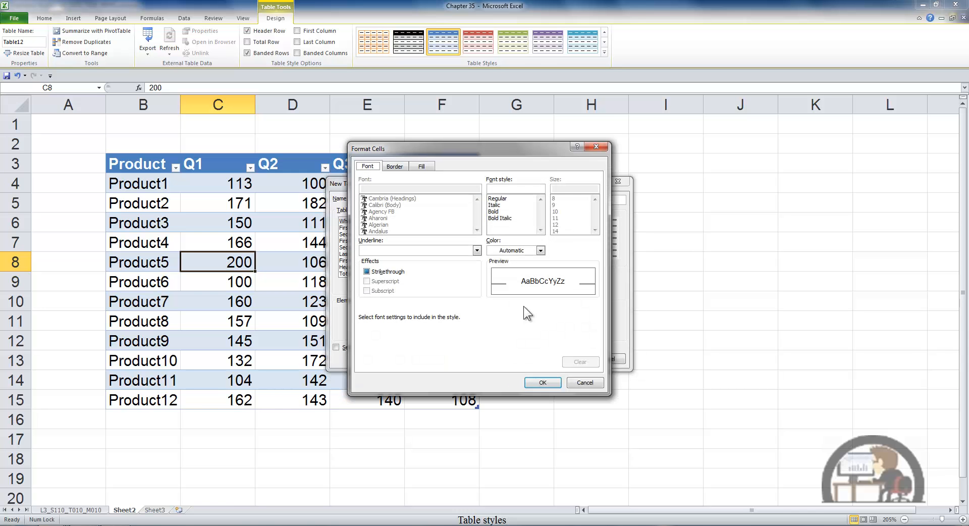
left_click(398, 167)
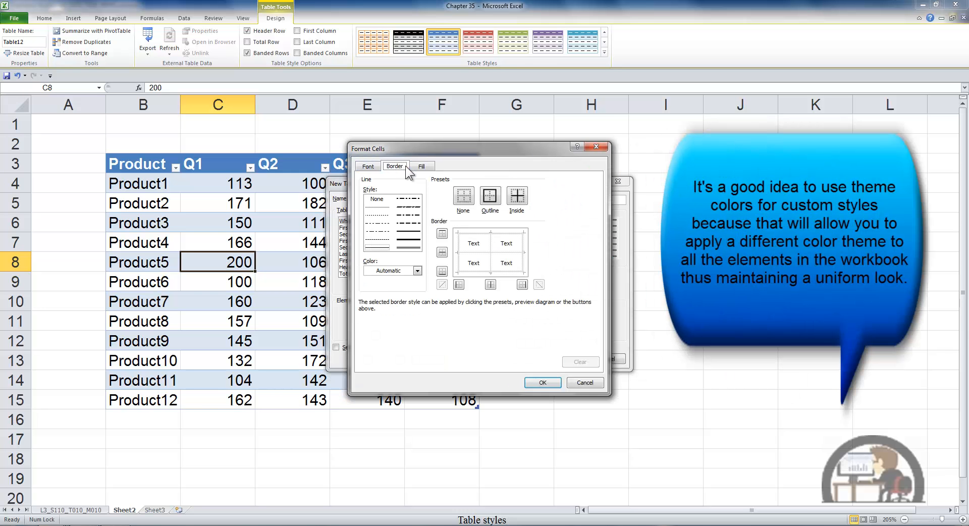
left_click(421, 168)
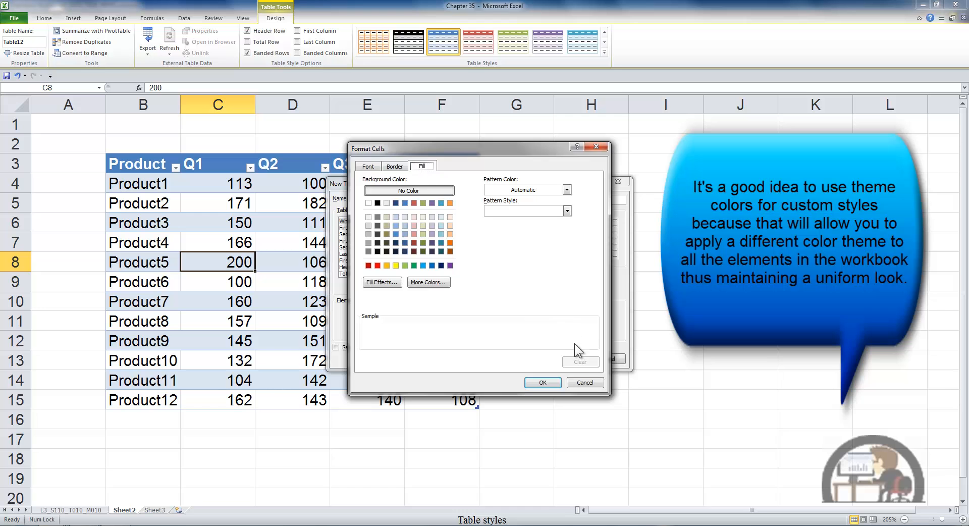
left_click(585, 383)
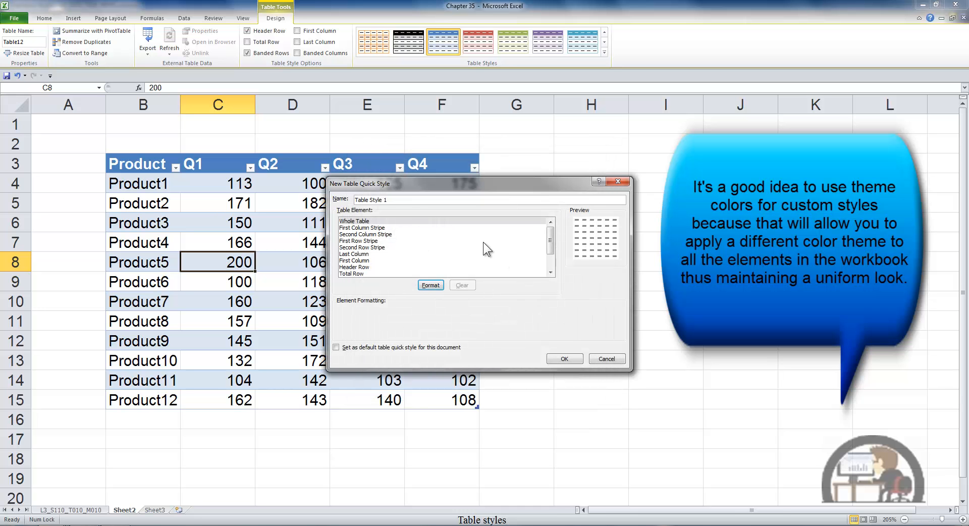
Select the new table style's name and set the style as the default table quick style for this document.
left_click_drag(389, 200, 341, 202)
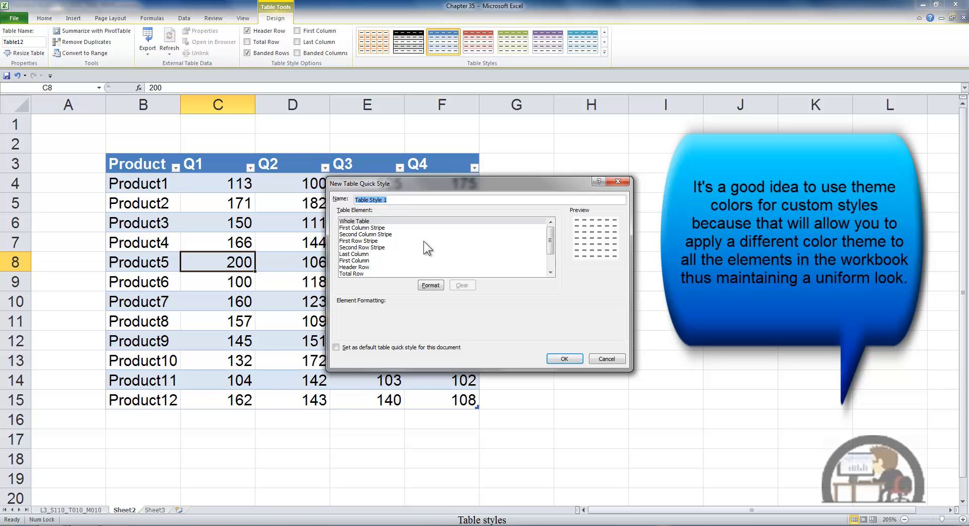
left_click(345, 347)
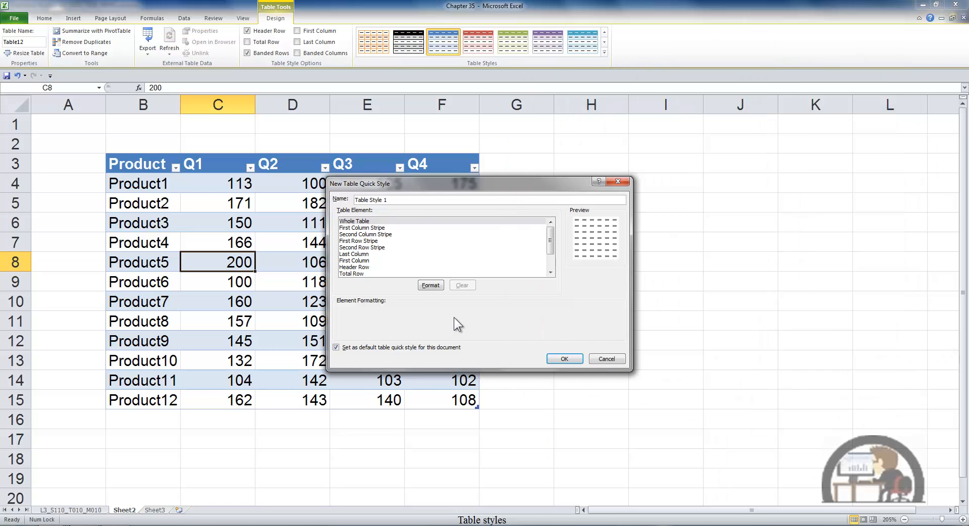